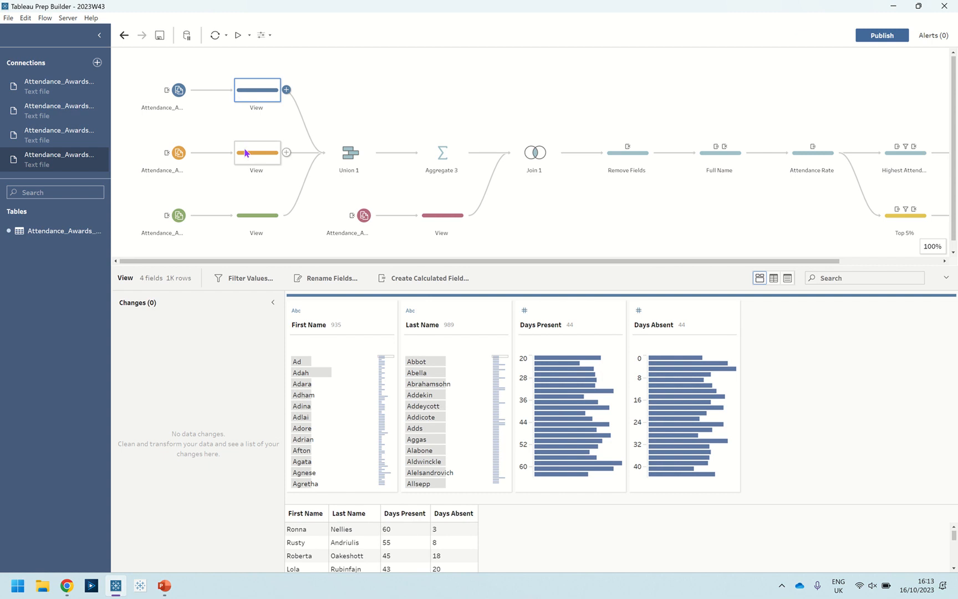
# Compare the field names in the three attendance View steps that feed Union 1
pyautogui.click(247, 155)
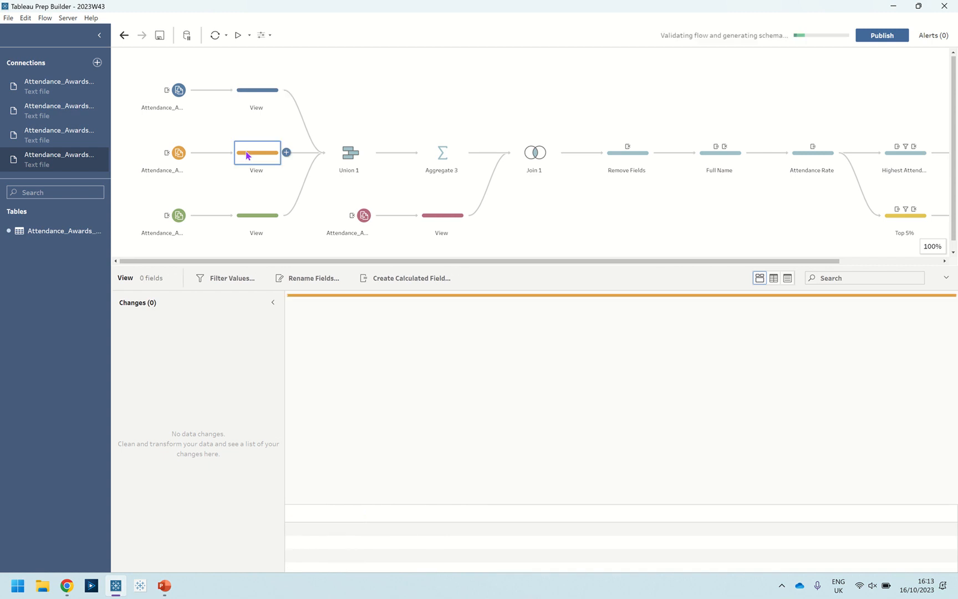
pyautogui.click(253, 216)
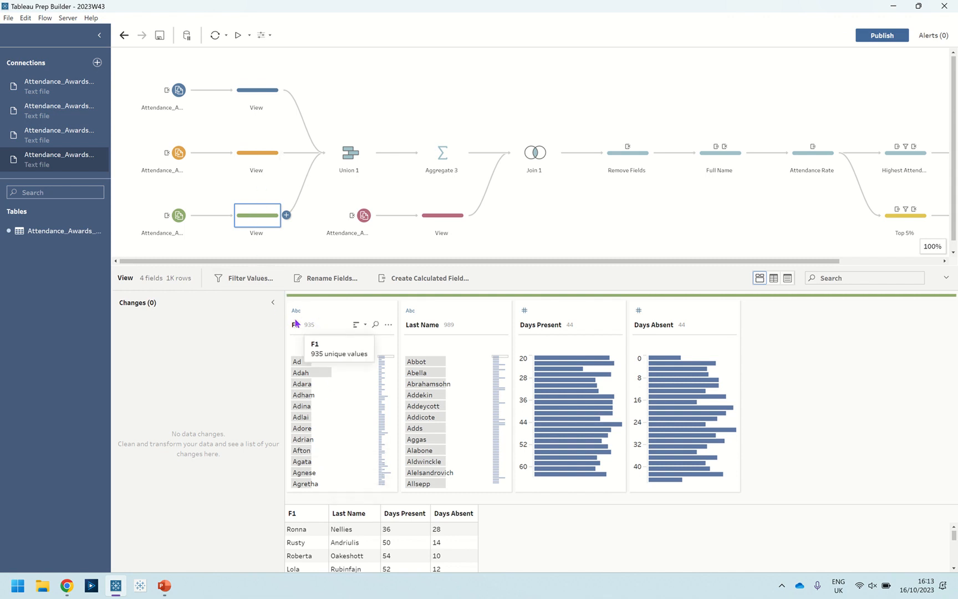
pyautogui.click(250, 92)
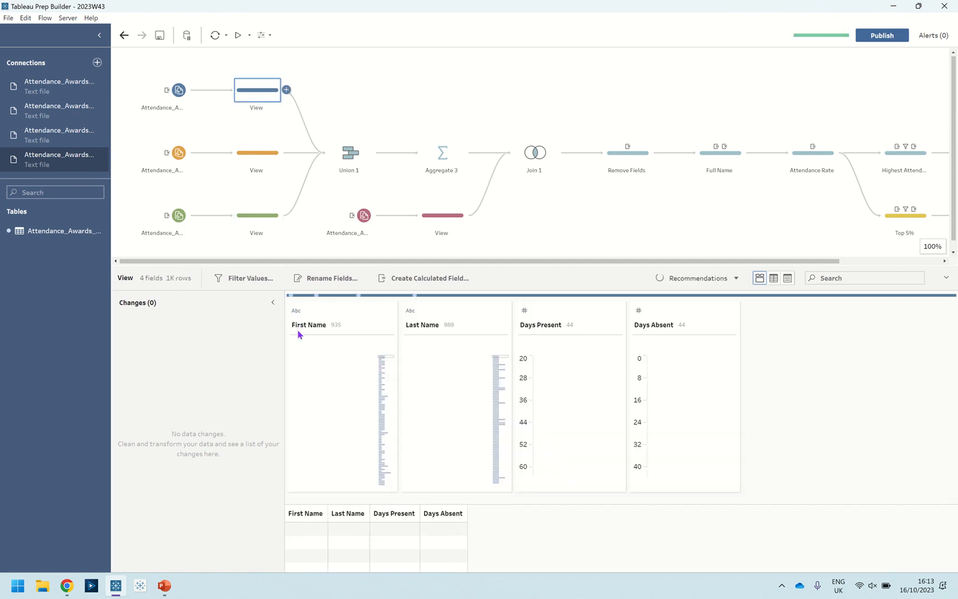
# In Union 1, separate the orange View's F1 from the aligned First Name field and merge it back with First Name
pyautogui.click(353, 156)
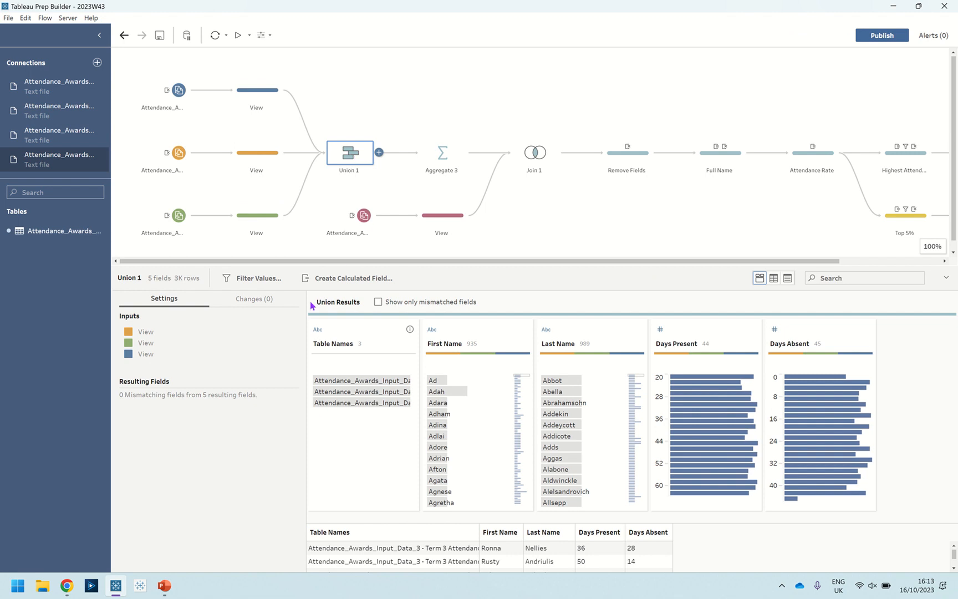
pyautogui.click(472, 331)
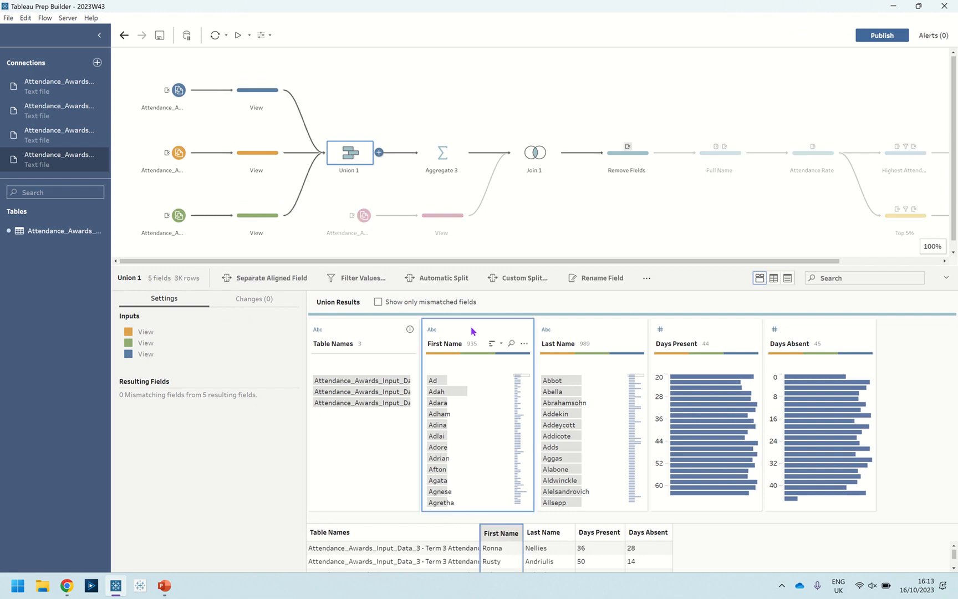
pyautogui.click(285, 280)
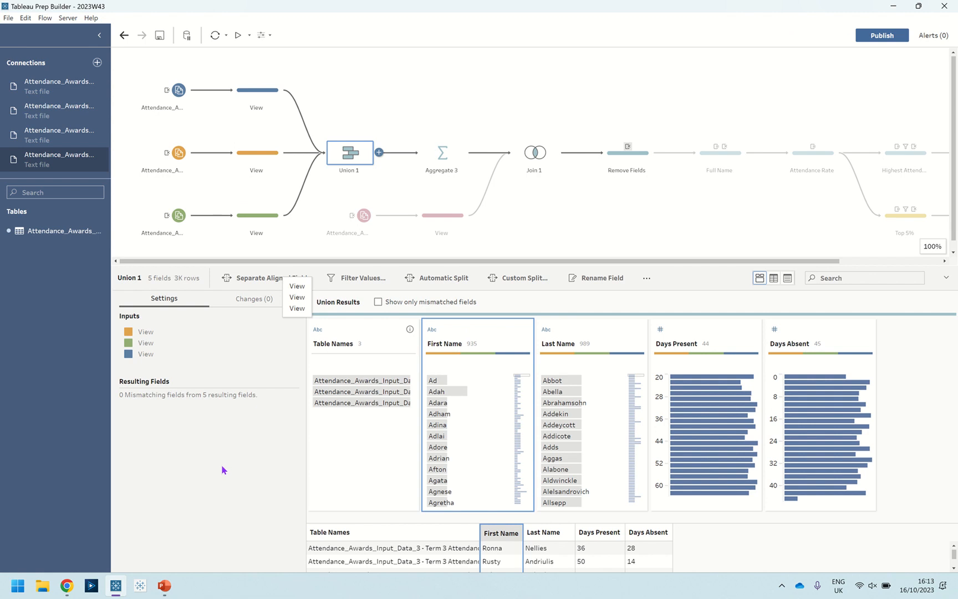
pyautogui.click(296, 286)
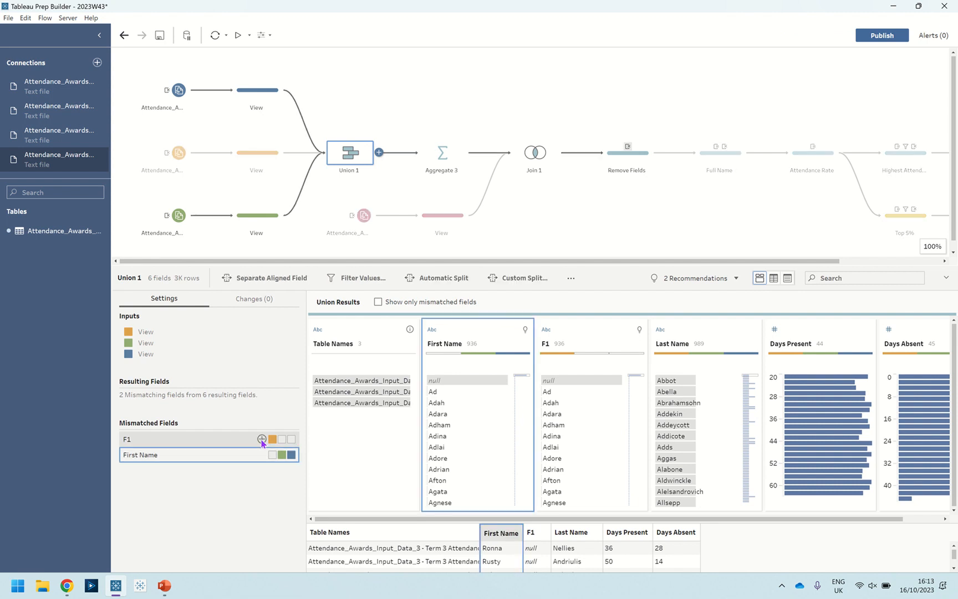
pyautogui.click(261, 440)
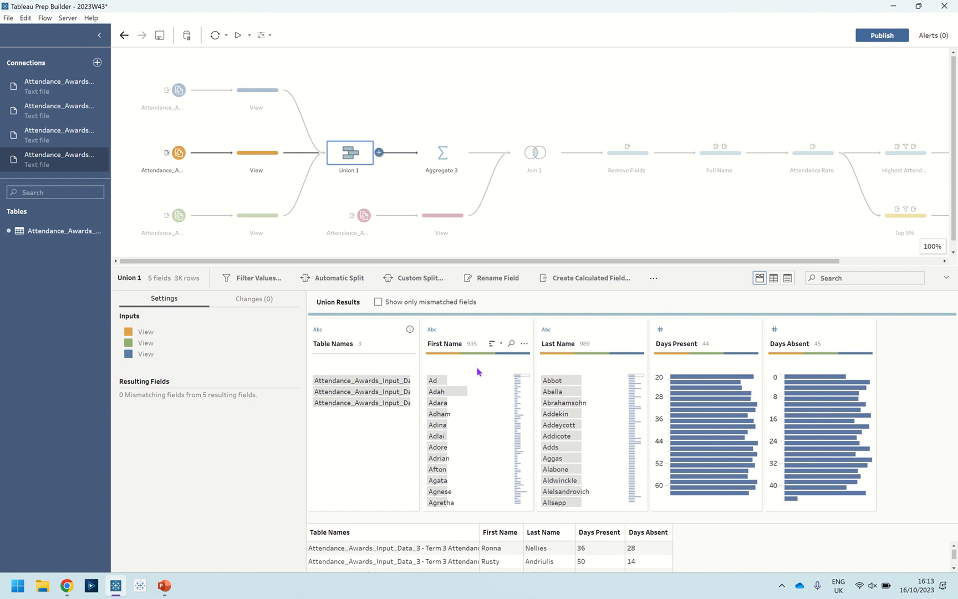
# Review the Aggregate 3 grouping, the Year Group input's View, the Join 1 clauses and the Remove Fields changes
pyautogui.click(446, 160)
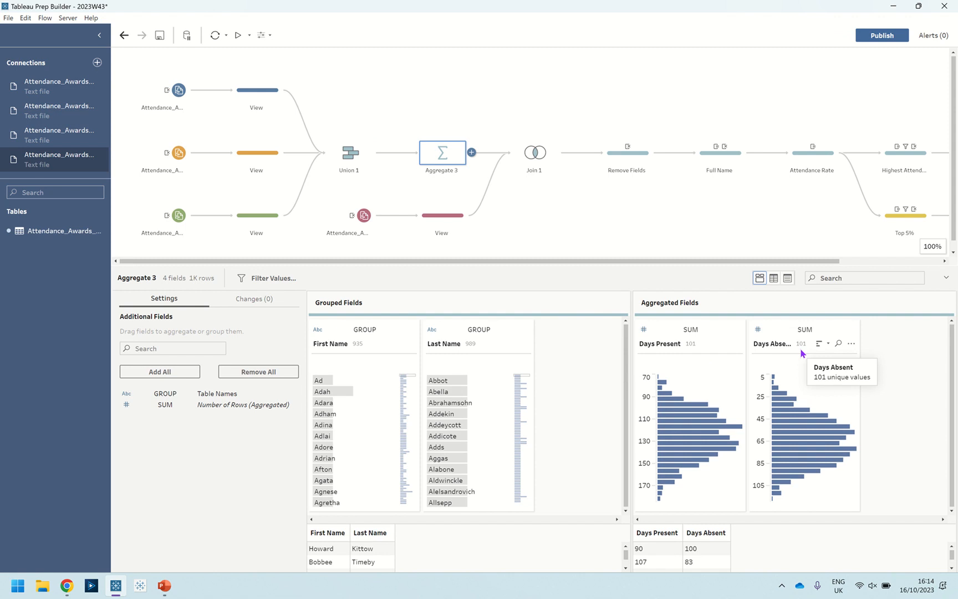
pyautogui.click(449, 216)
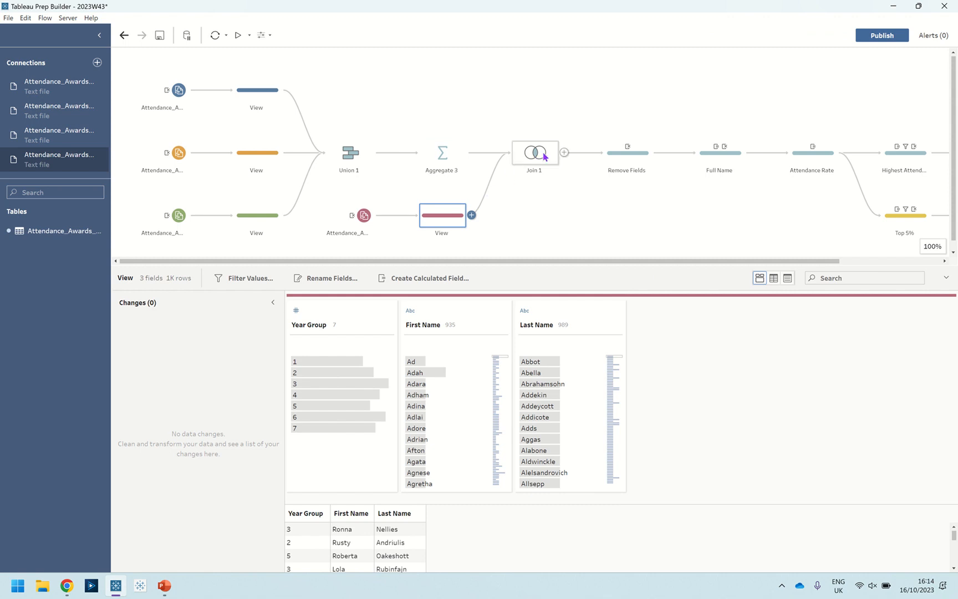
pyautogui.click(613, 163)
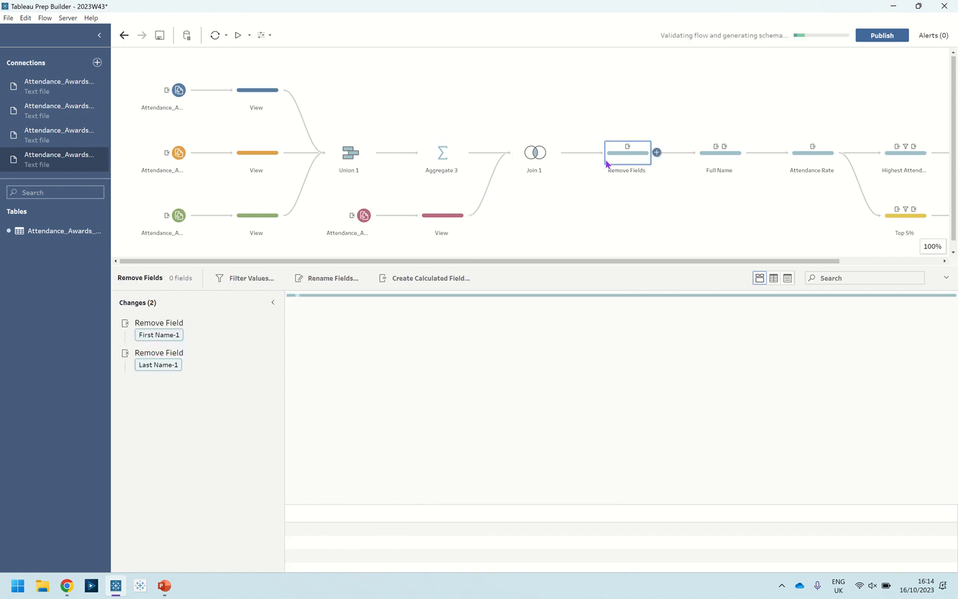
pyautogui.click(532, 166)
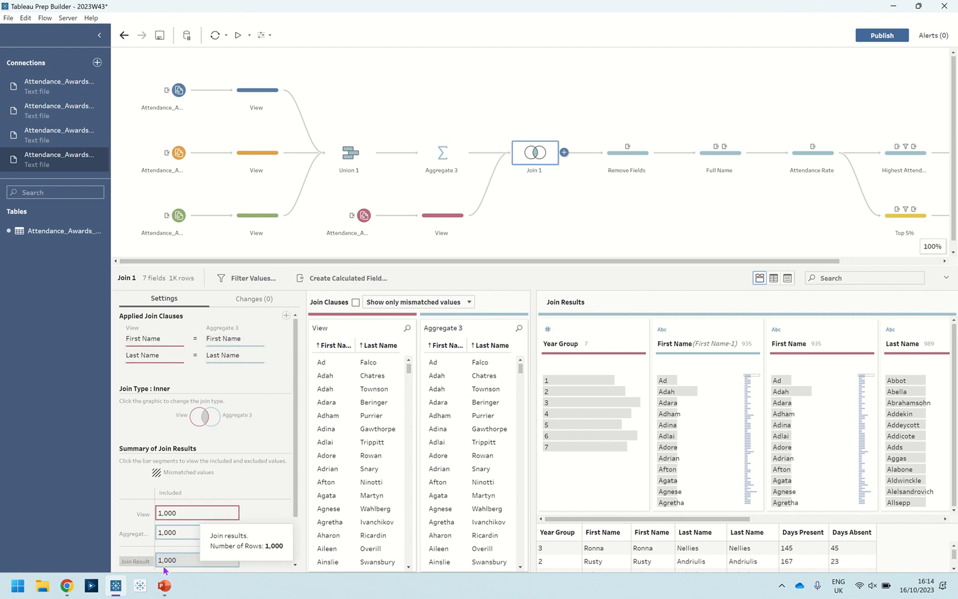
pyautogui.click(620, 162)
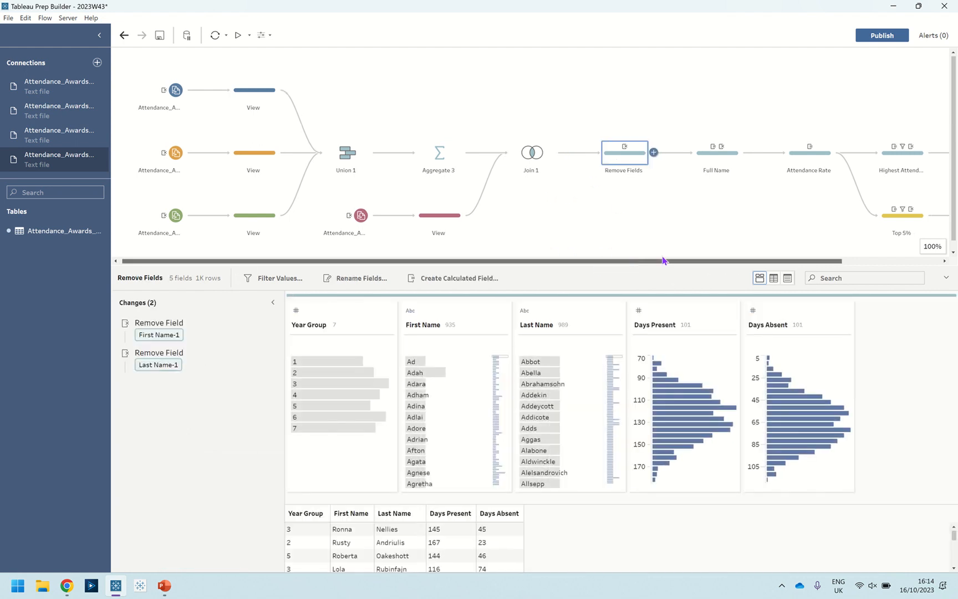
# Inspect the Full Name step's calculated field formula and its removal of the Last Name and First Name fields
pyautogui.moveTo(602, 260); pyautogui.dragTo(830, 256)
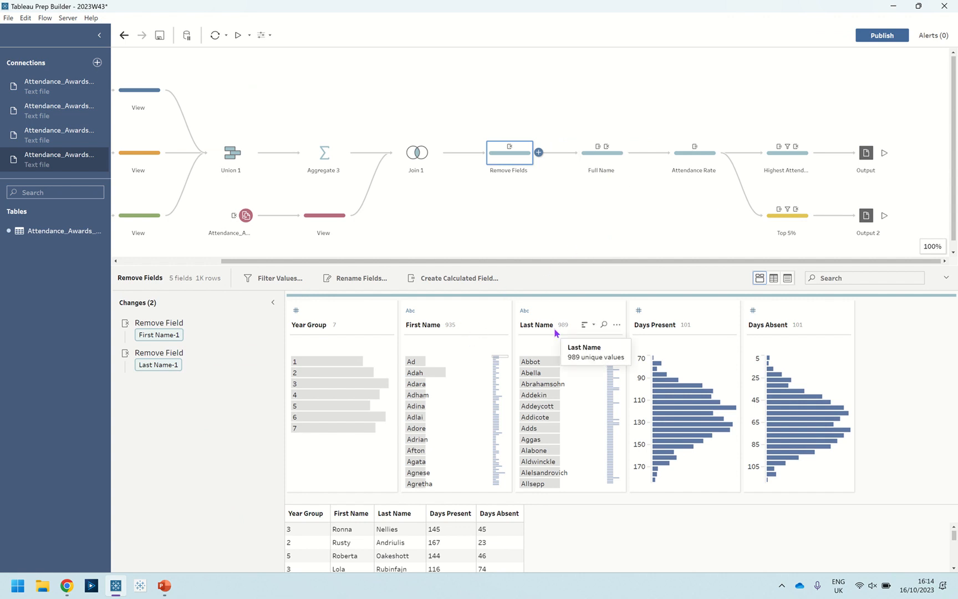
pyautogui.click(598, 161)
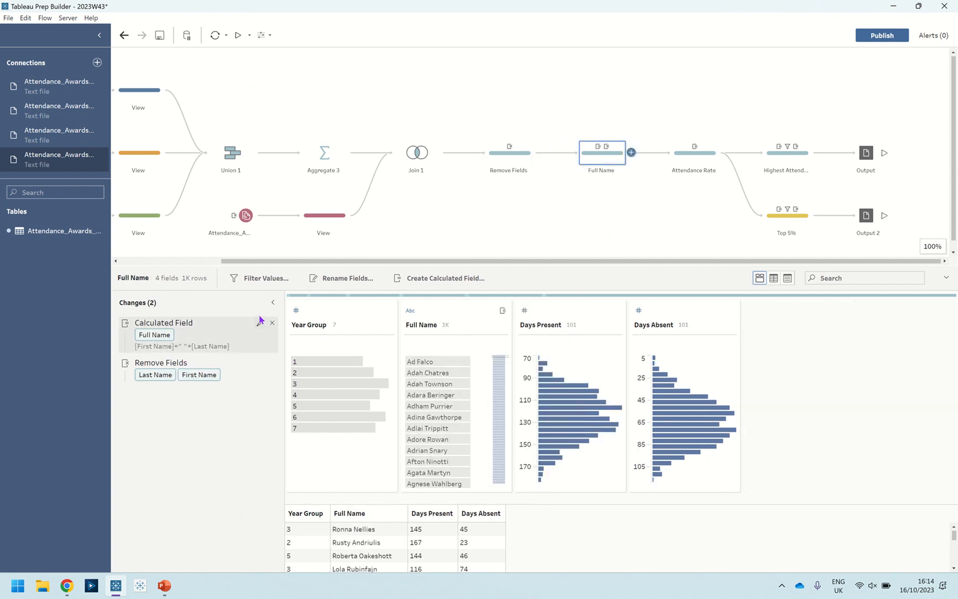
pyautogui.click(260, 324)
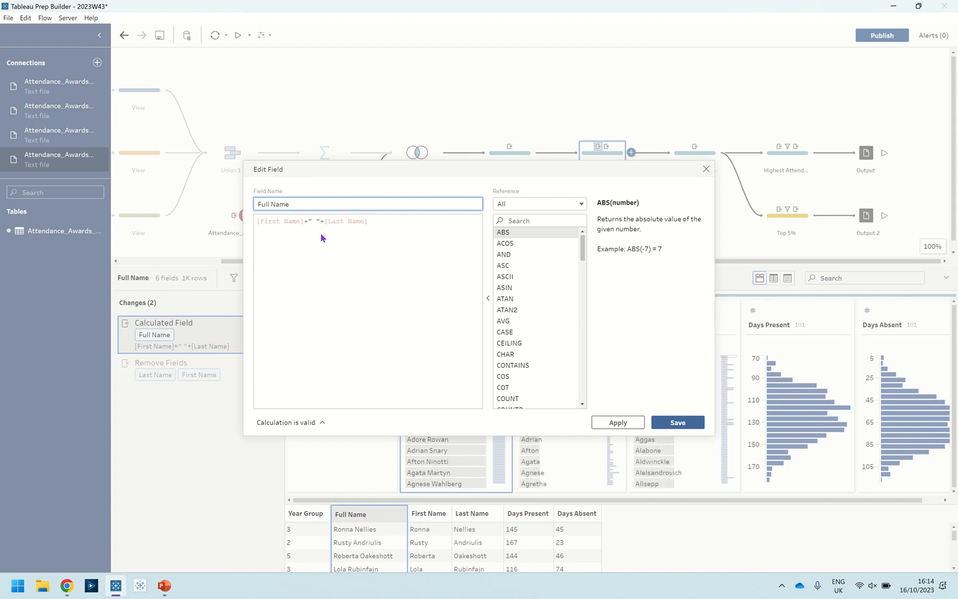
pyautogui.click(706, 170)
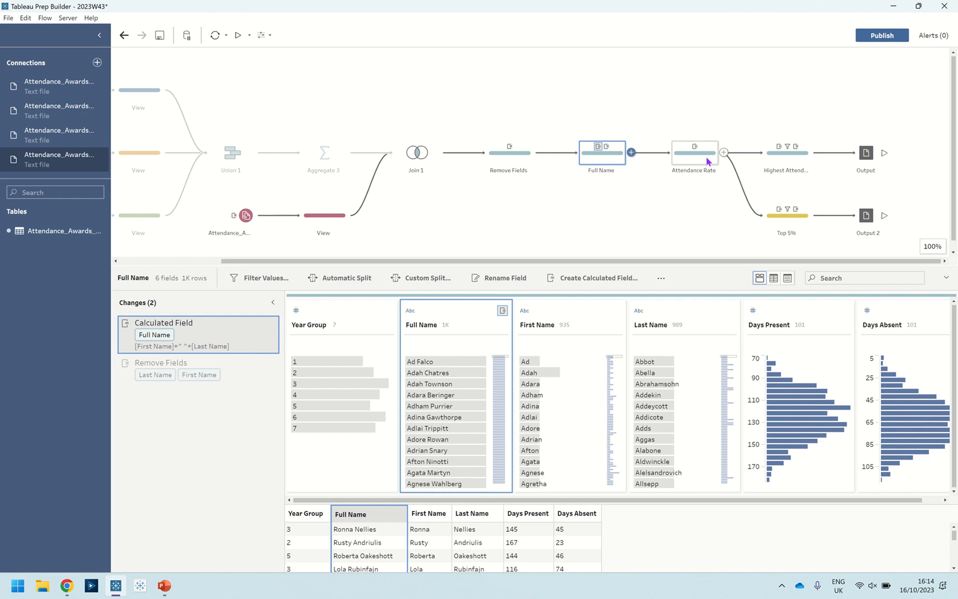
pyautogui.click(172, 380)
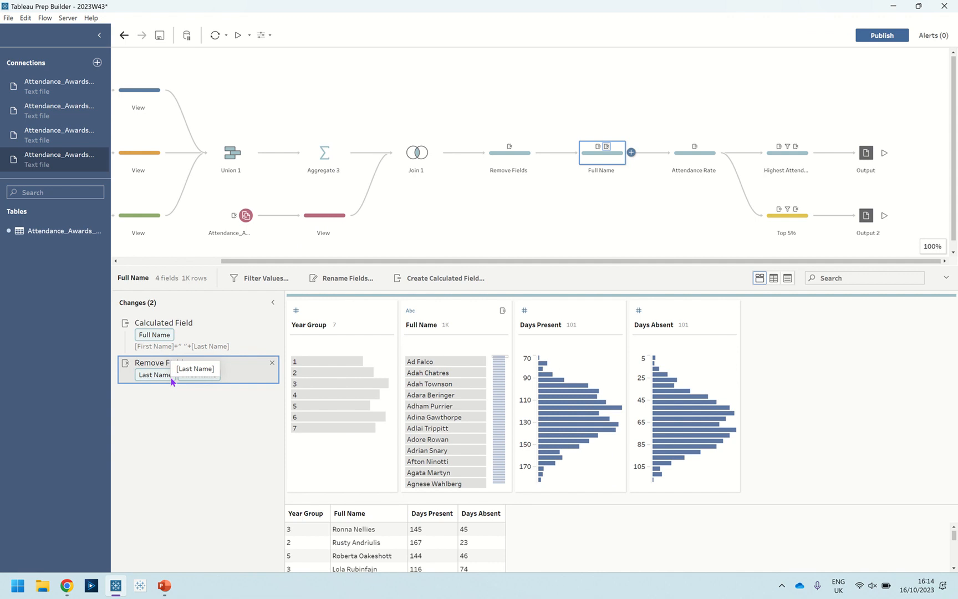
# Inspect the Year Attendance Rate formula in the Attendance Rate step and close the editor without changes
pyautogui.click(685, 155)
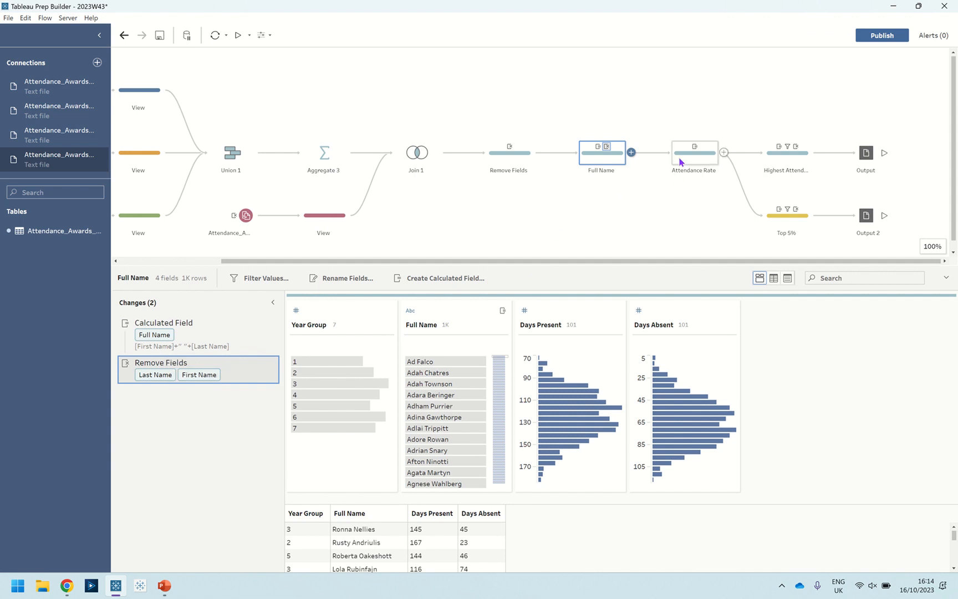
pyautogui.click(260, 324)
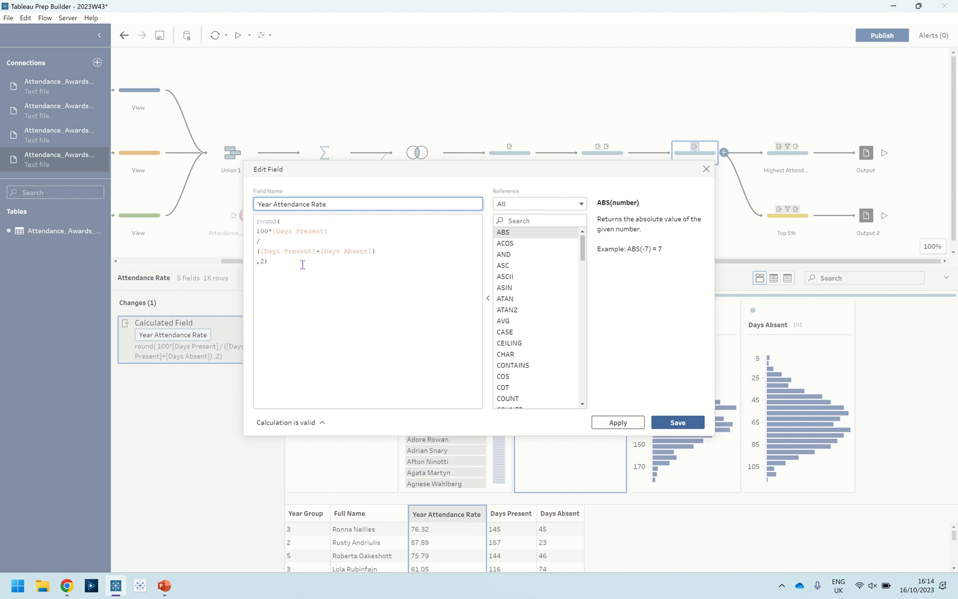
pyautogui.click(708, 170)
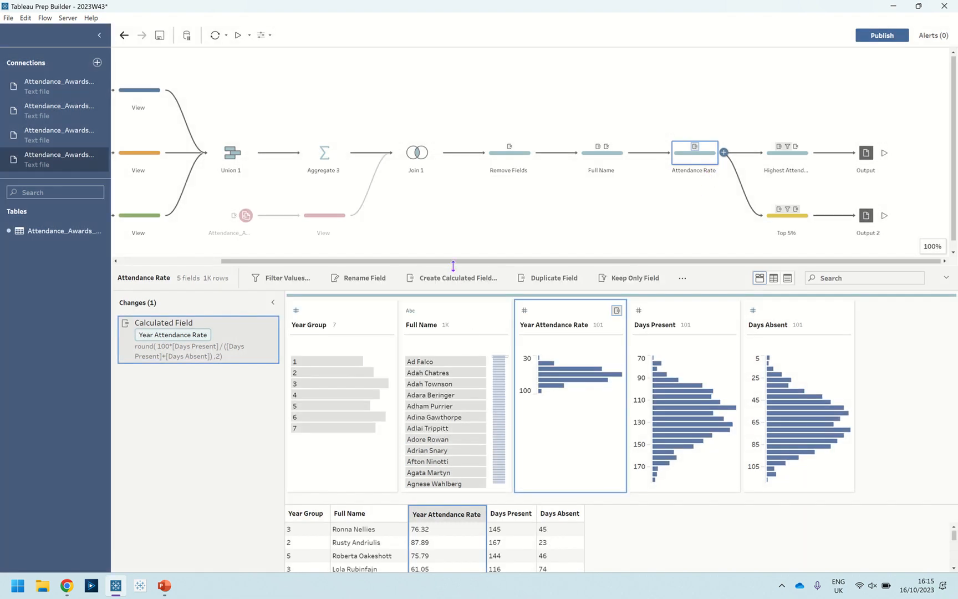
# Give the data pane more room, highlight the 30–40 bin of Year Attendance Rate, and clear the highlight
pyautogui.moveTo(456, 267); pyautogui.dragTo(456, 210)
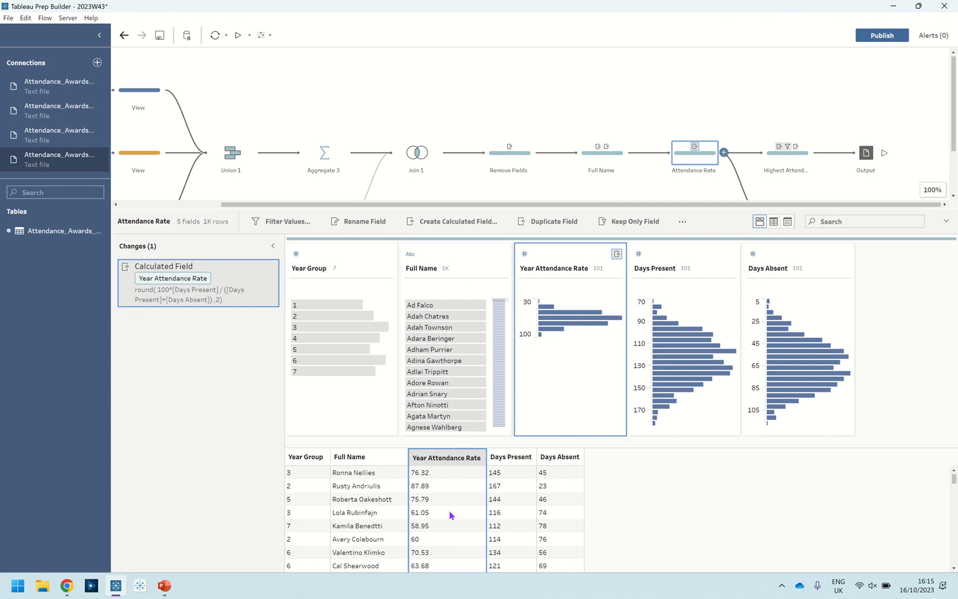
pyautogui.moveTo(636, 215); pyautogui.dragTo(636, 230)
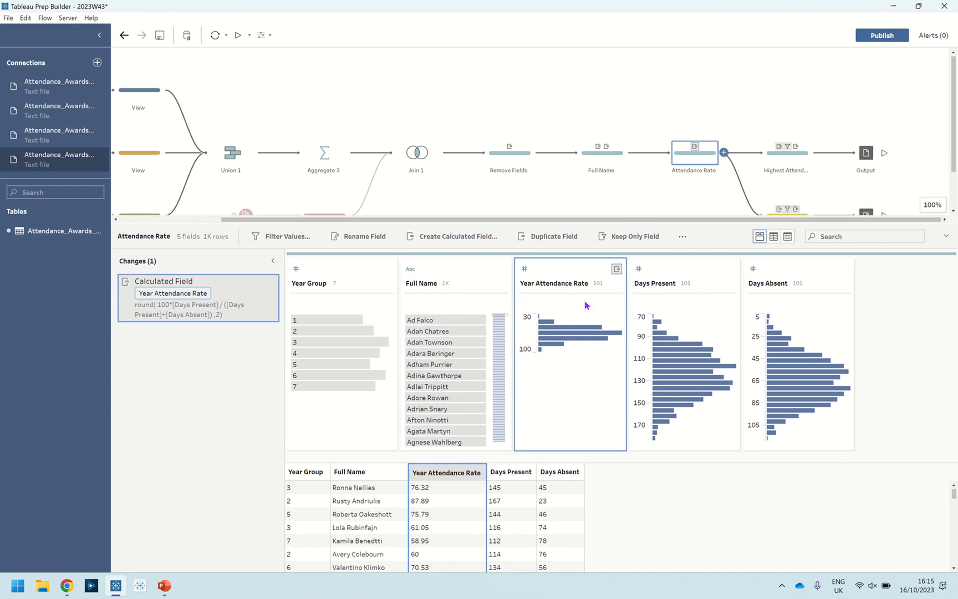
pyautogui.click(547, 320)
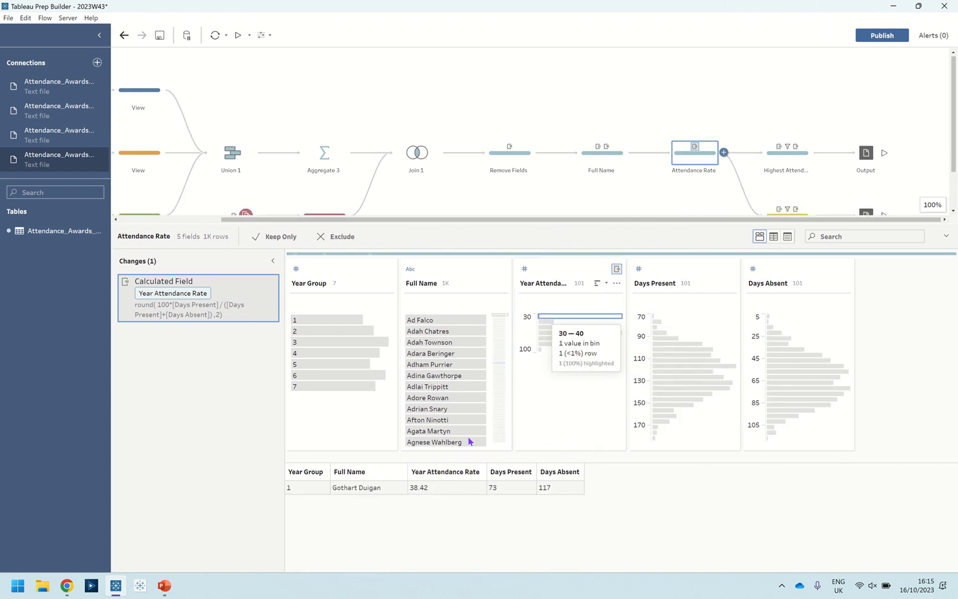
pyautogui.click(575, 319)
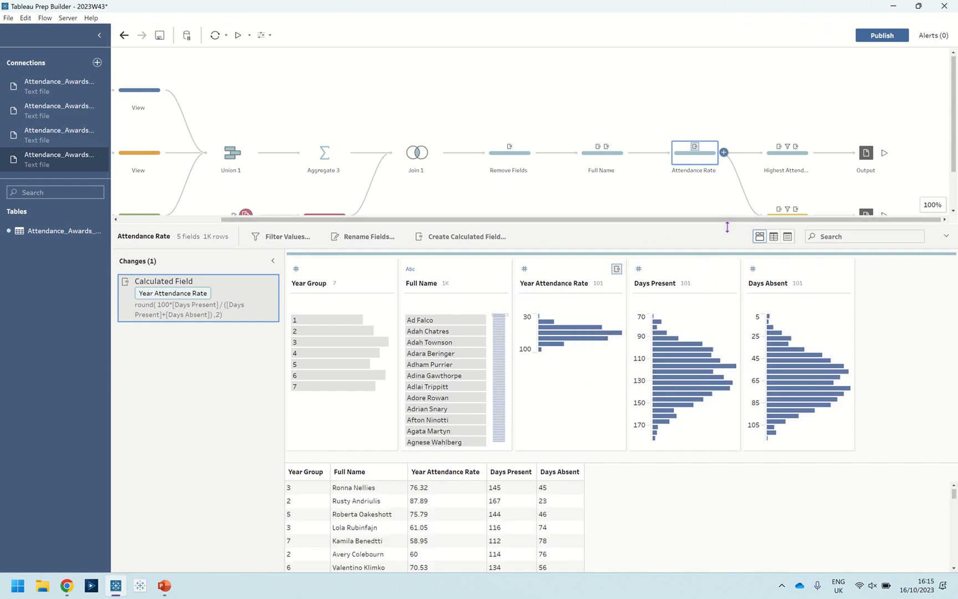
pyautogui.moveTo(725, 227); pyautogui.dragTo(727, 258)
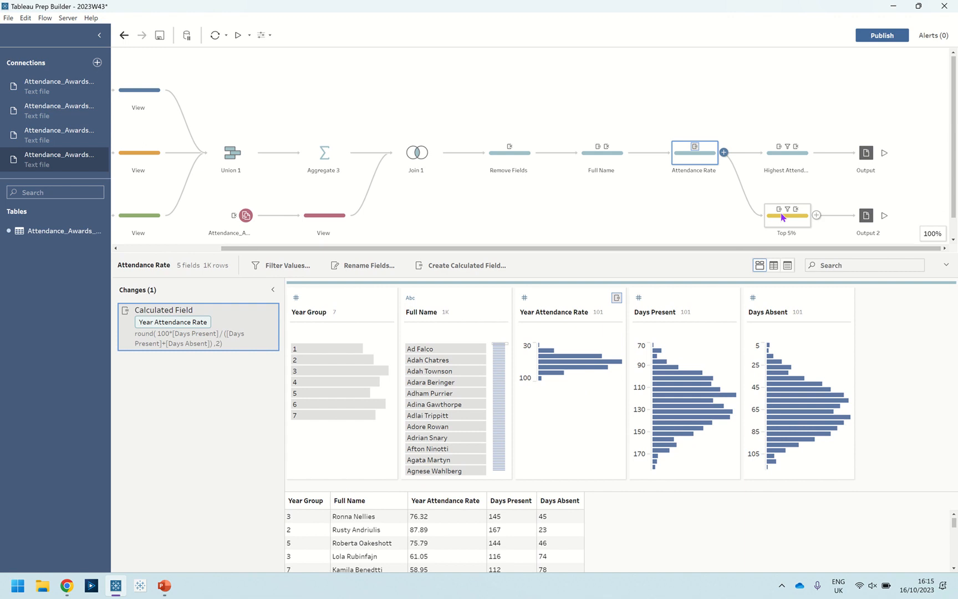
# View the Rank change in the Highest Attendance step and look at the Rank calculation option offered for Year Attendance Rate
pyautogui.click(783, 163)
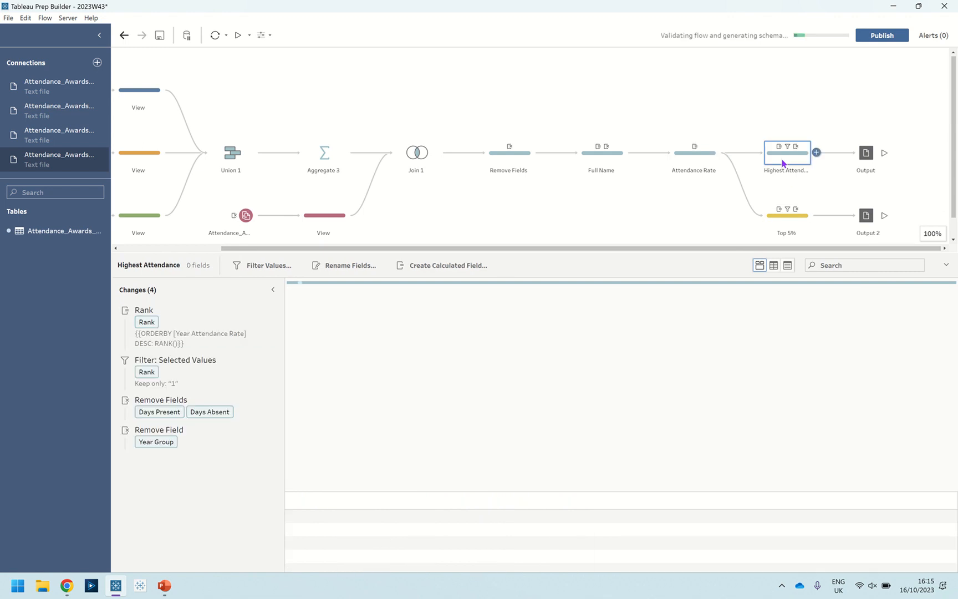
pyautogui.click(234, 333)
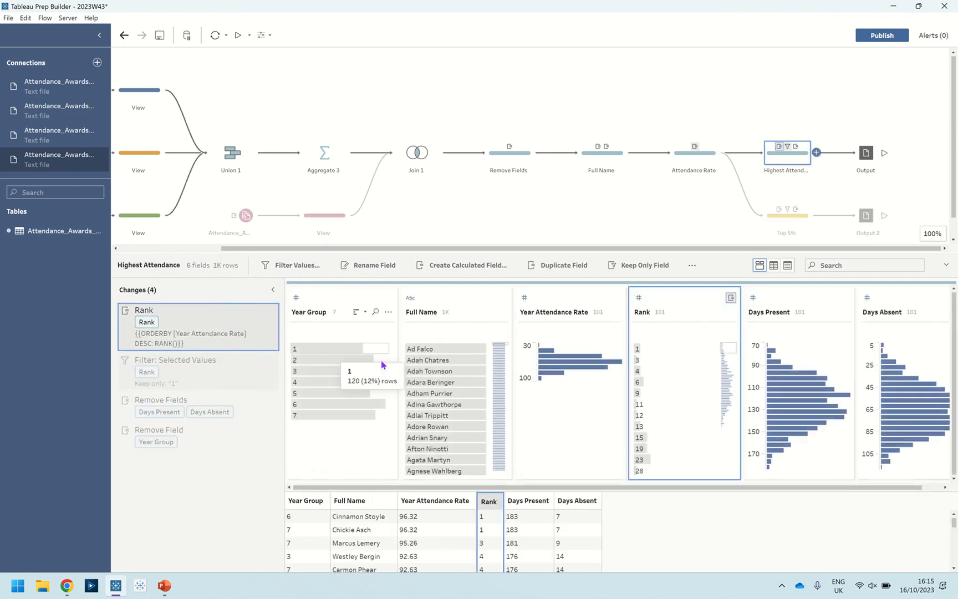
pyautogui.click(617, 313)
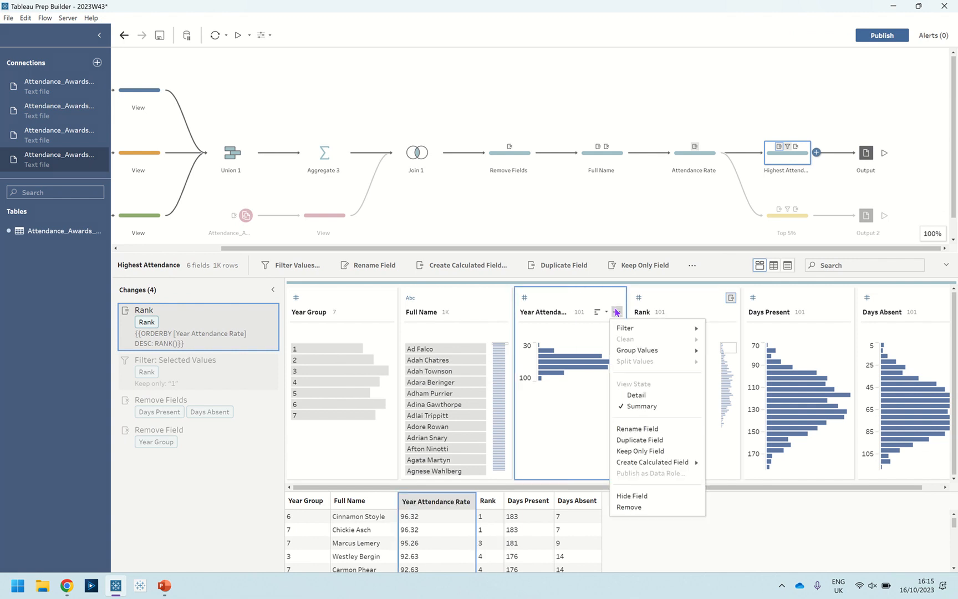
pyautogui.moveTo(682, 462)
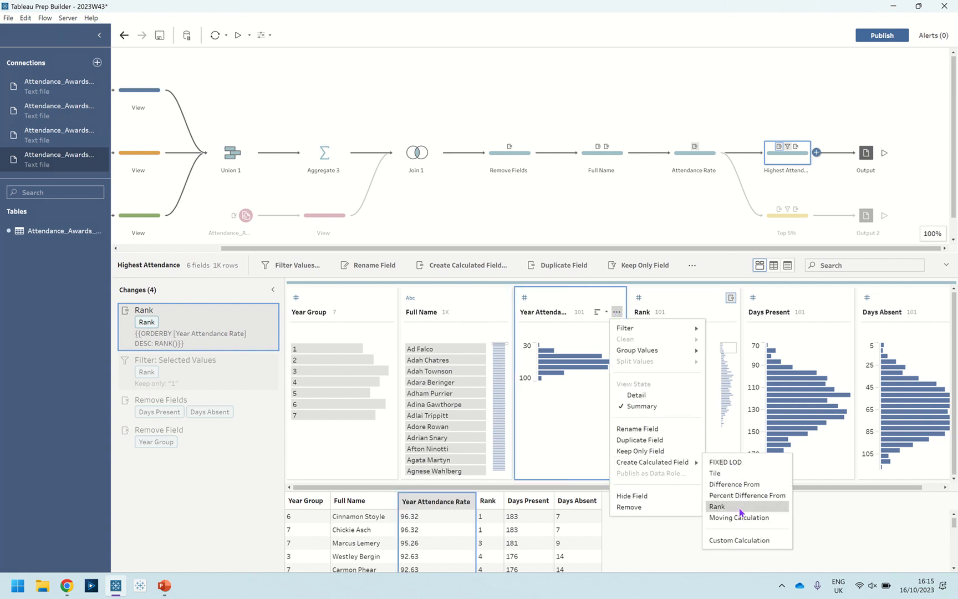
pyautogui.click(256, 316)
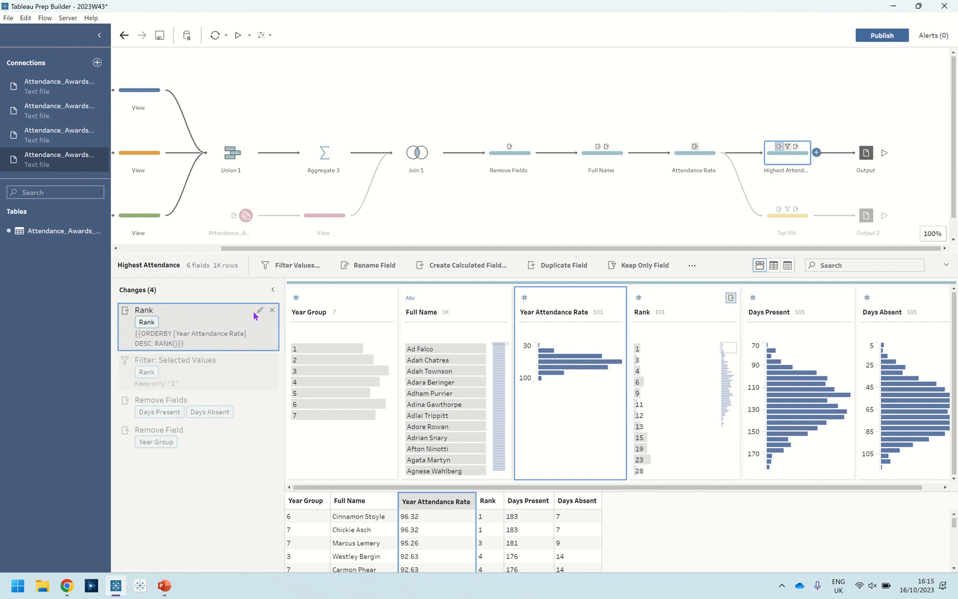
# Review the Rank calculation's group and order settings, and highlight the rows with rank 1 in the Rank field
pyautogui.click(259, 312)
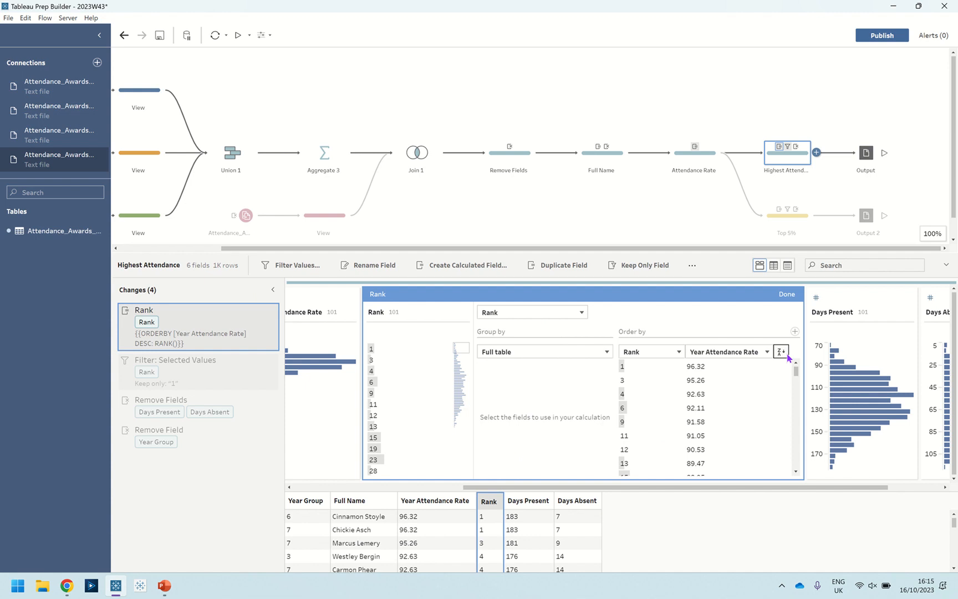
pyautogui.moveTo(629, 369)
pyautogui.click(787, 297)
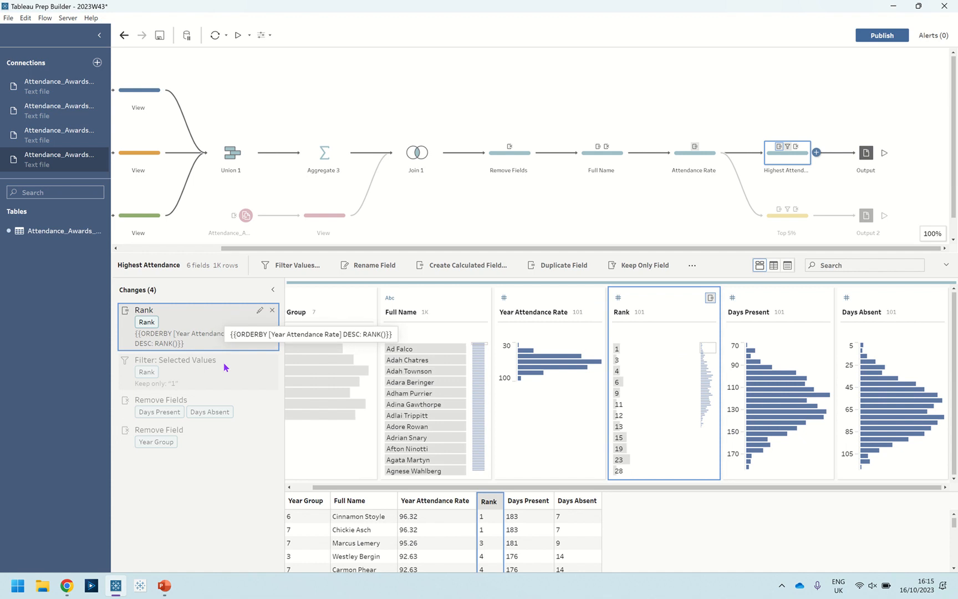
pyautogui.click(633, 348)
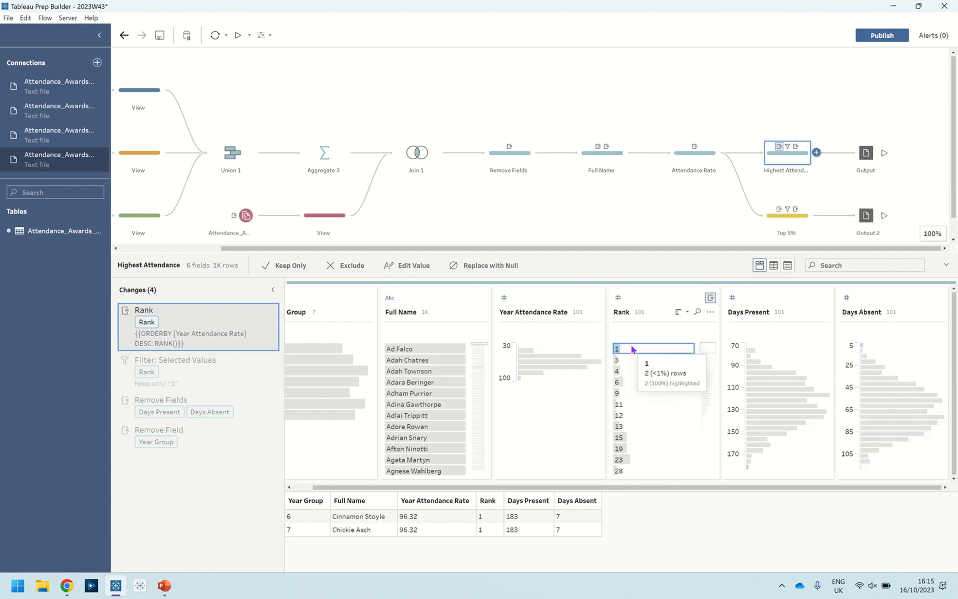
pyautogui.click(272, 268)
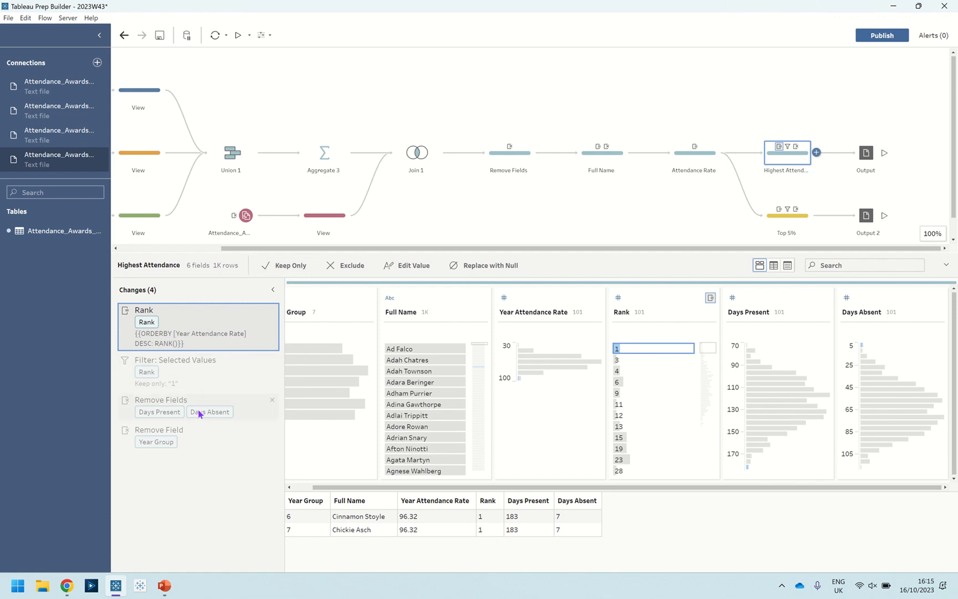
# View the Highest Attendance data as of its Year Group removal, and open the Top 5% step
pyautogui.click(184, 442)
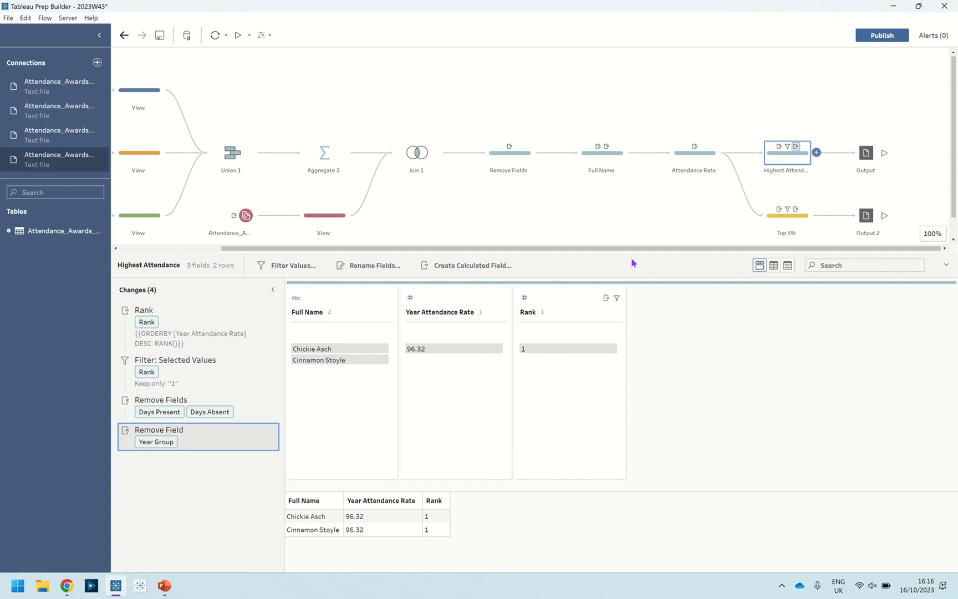
pyautogui.click(790, 227)
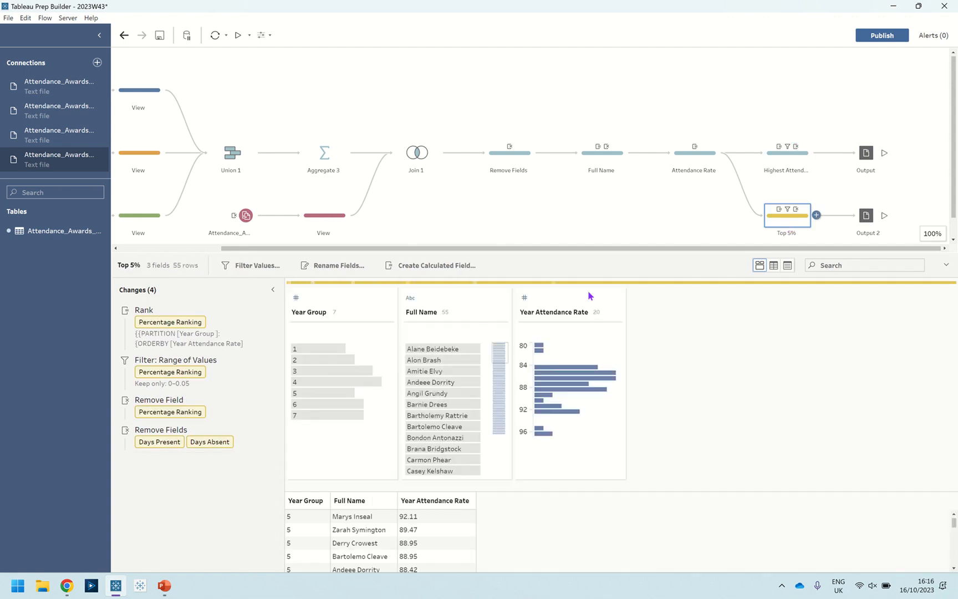
# Review the Percentage Ranking calculation and its range filter in the Top 5% step, closing both editors without changes
pyautogui.click(242, 327)
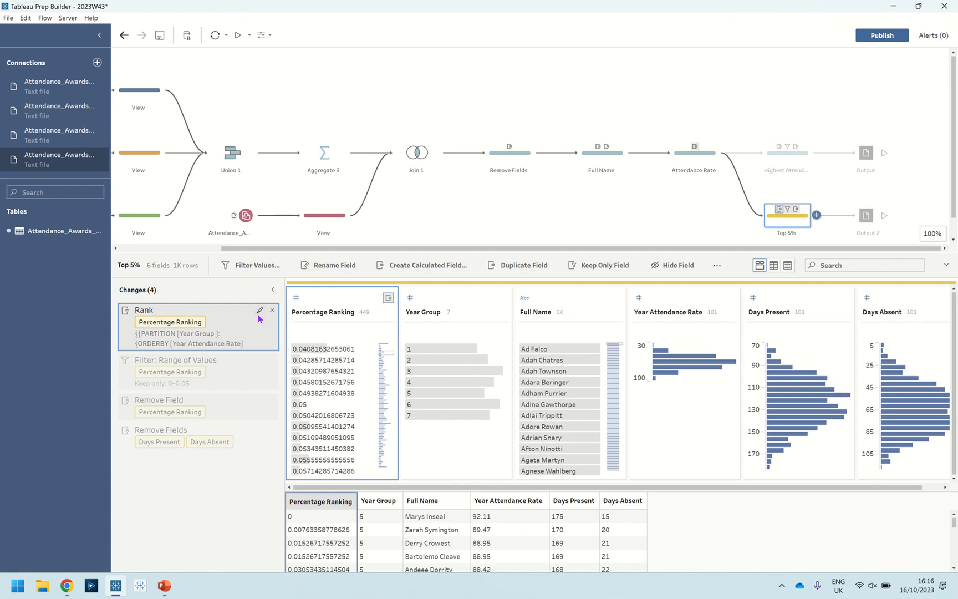
pyautogui.click(259, 314)
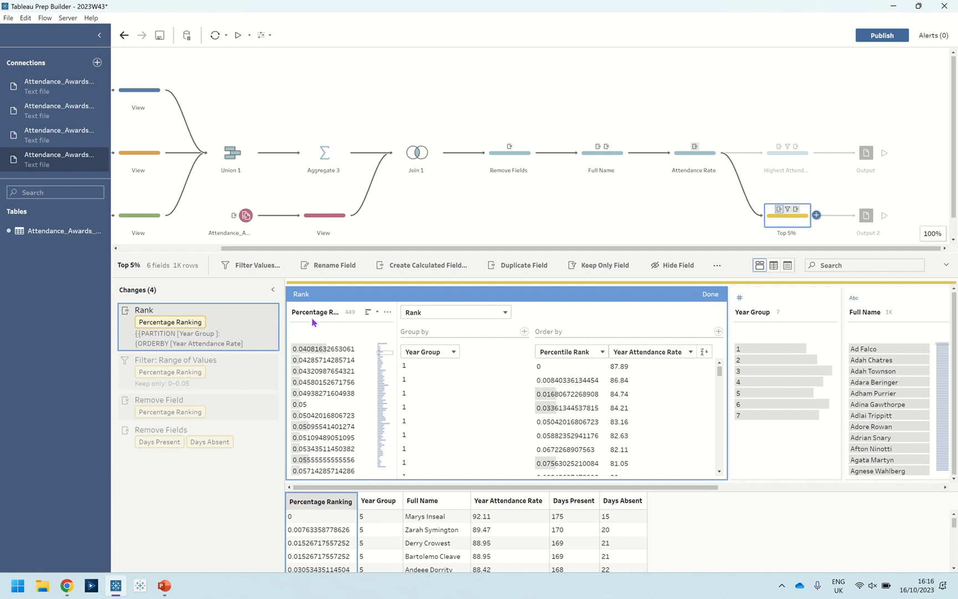
pyautogui.click(701, 294)
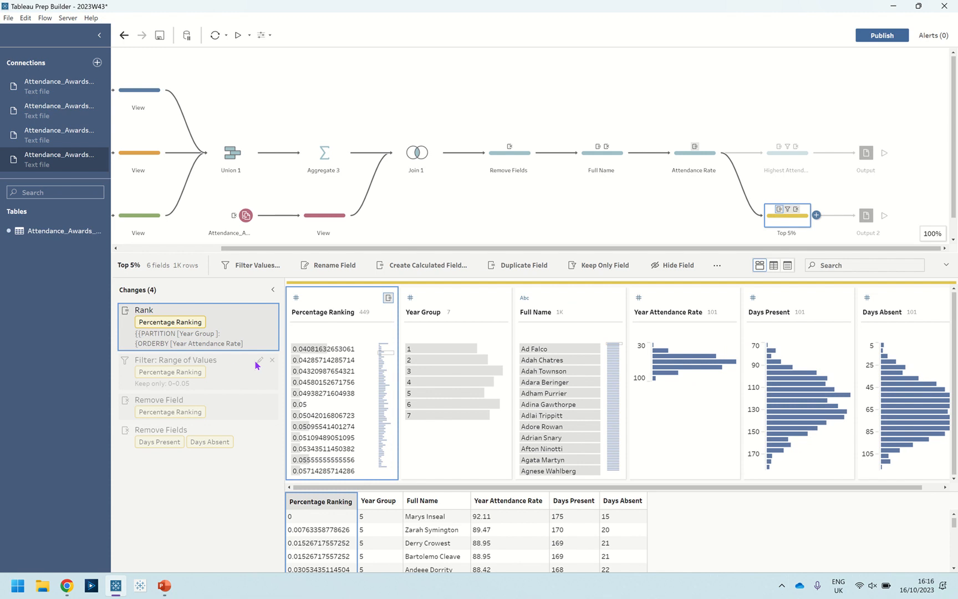
pyautogui.click(260, 361)
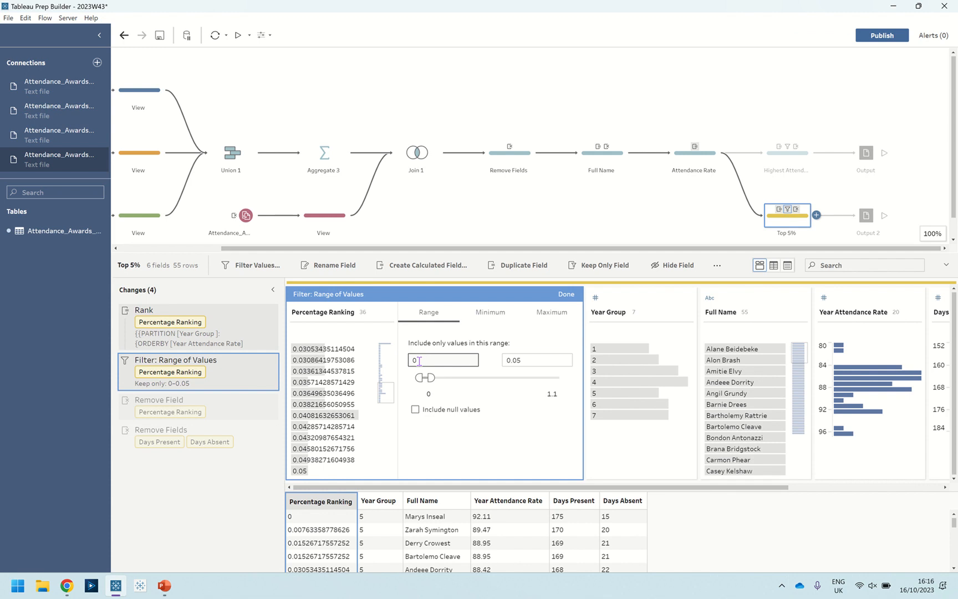
pyautogui.click(566, 294)
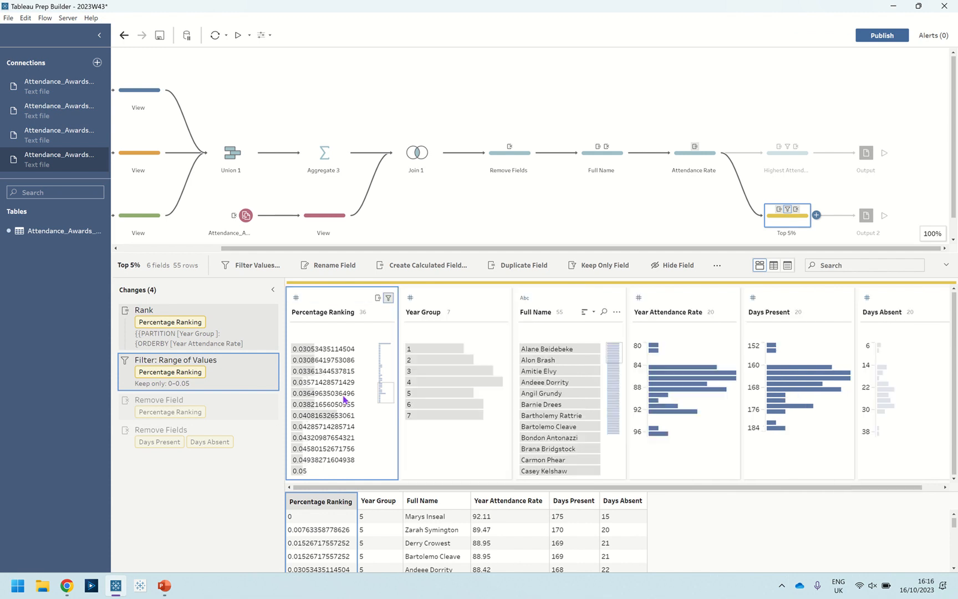
# View the Top 5% data as of the removal of Days Present and Days Absent, and open the Output 2 settings
pyautogui.click(213, 442)
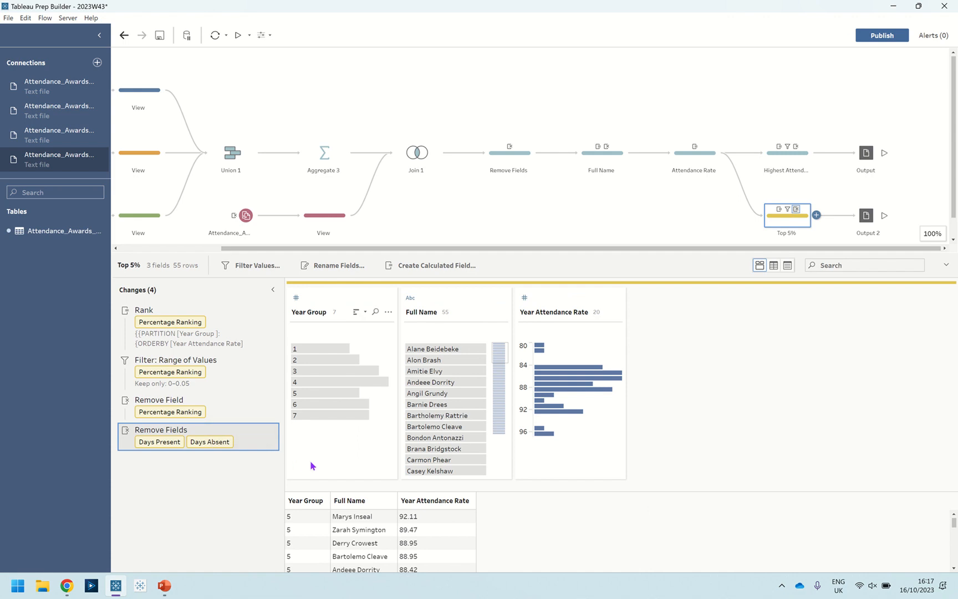
pyautogui.click(862, 222)
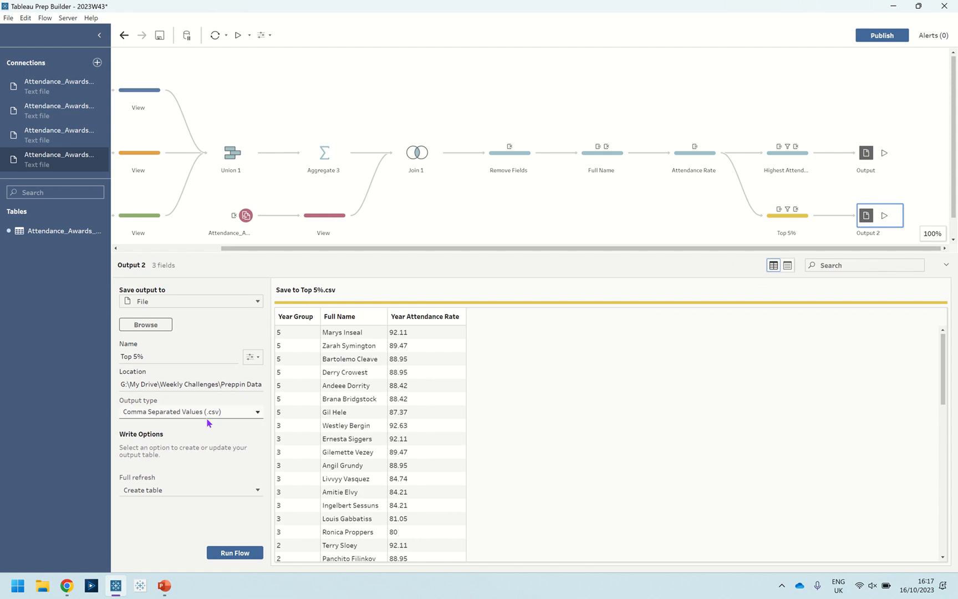